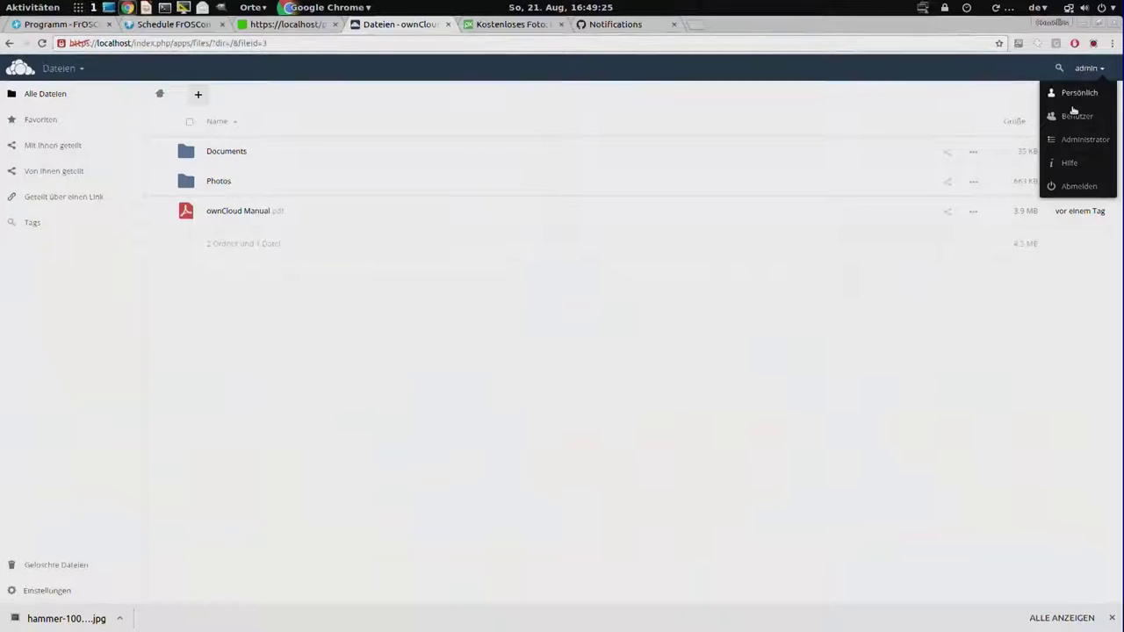
Step: Log out of the ownCloud admin account and switch to the privacyIDEA login page
{"action": "left_click", "coordinate": [1063, 187]}
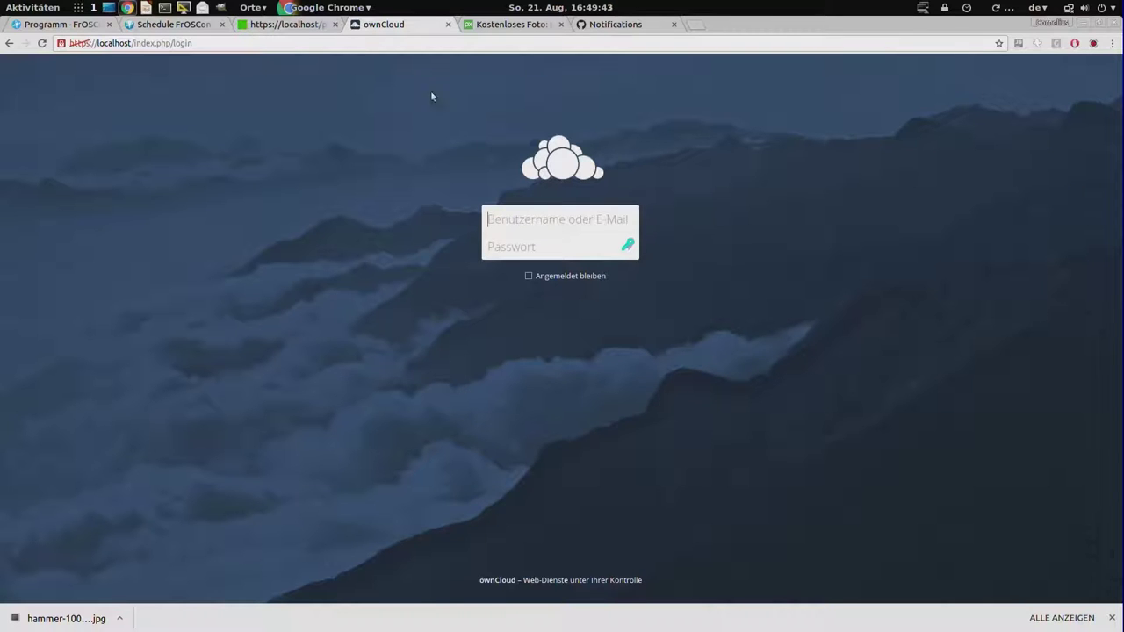
{"action": "left_click", "coordinate": [297, 24]}
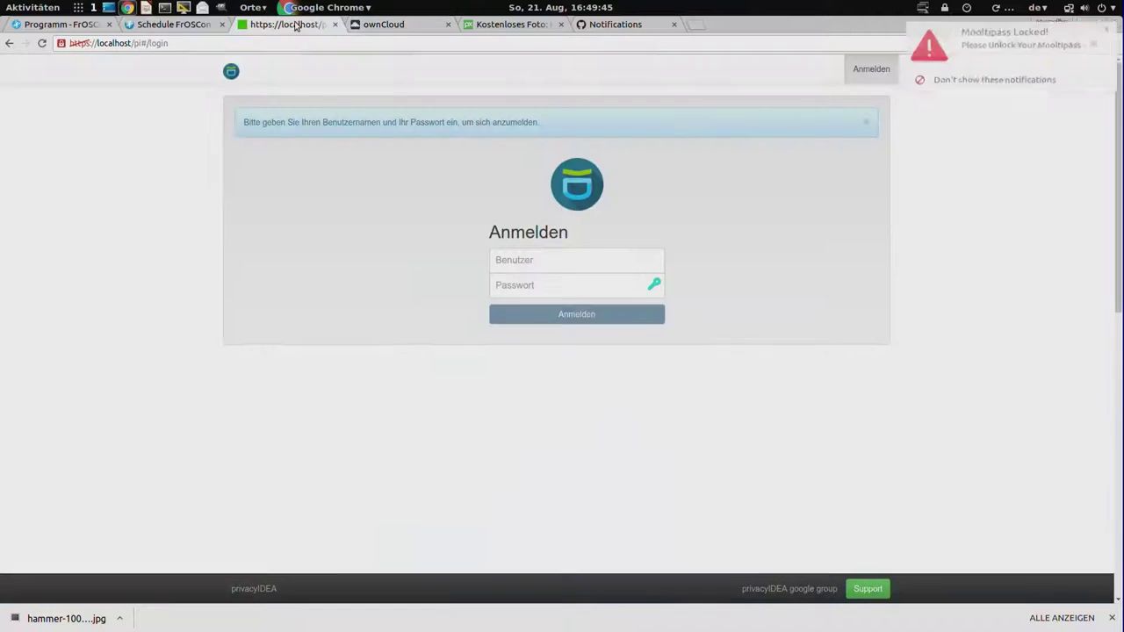
Step: Try to sign in to privacyIDEA as super with the account password
{"action": "left_click", "coordinate": [615, 269]}
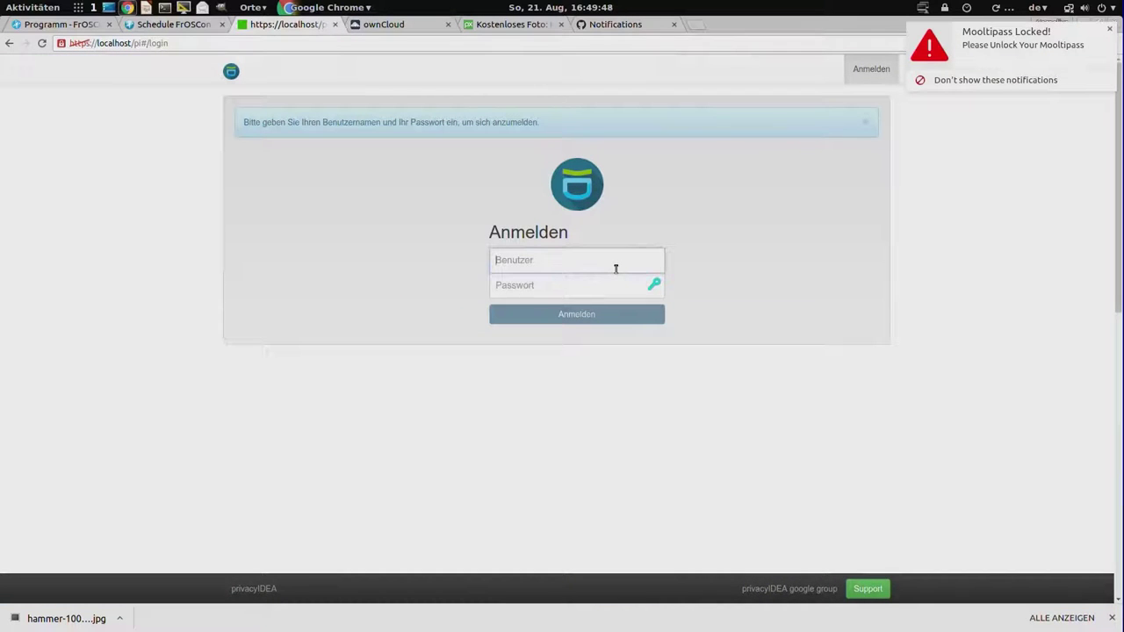
{"action": "type", "text": "super"}
{"action": "key", "text": "Tab"}
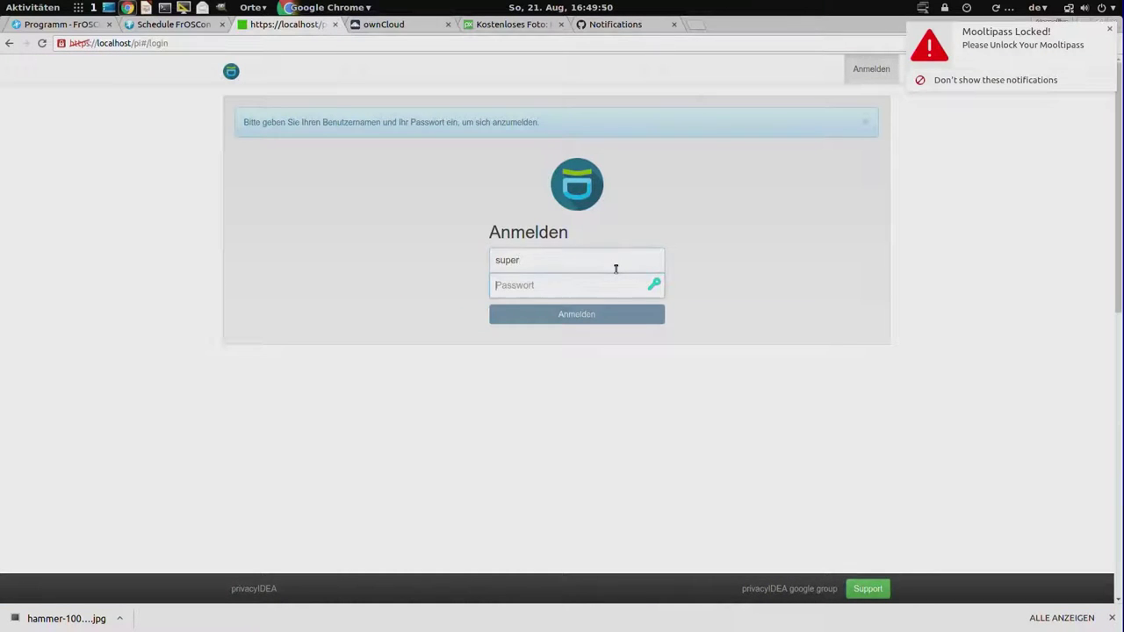
{"action": "type", "text": "•••"}
{"action": "key", "text": "Return"}
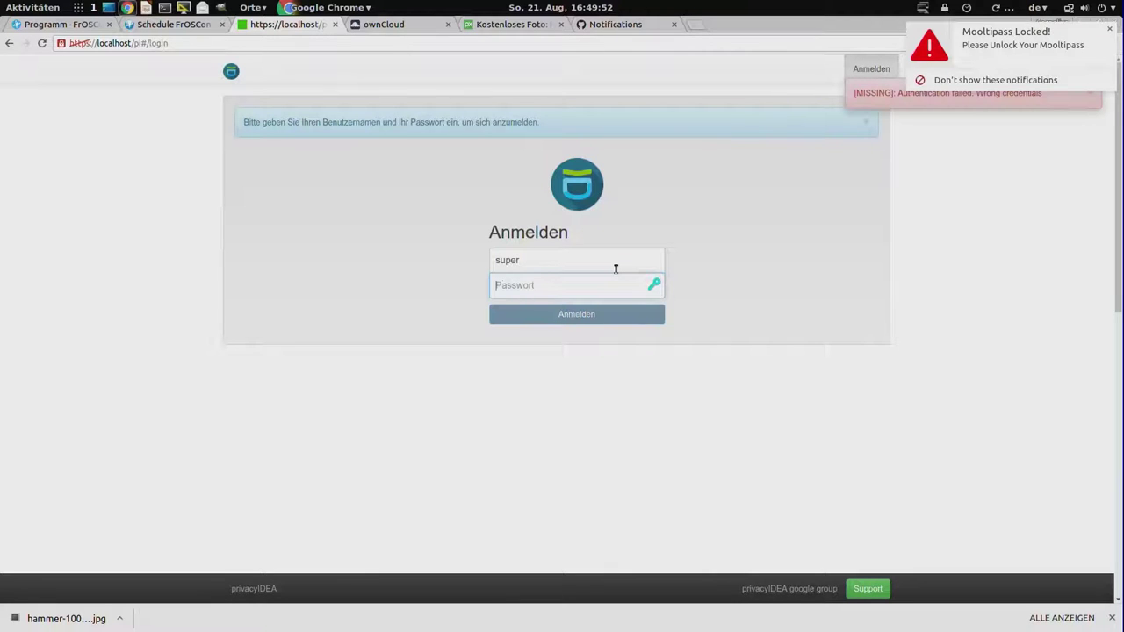
Step: Sign in to privacyIDEA as admin with the account password
{"action": "double_click", "coordinate": [616, 269]}
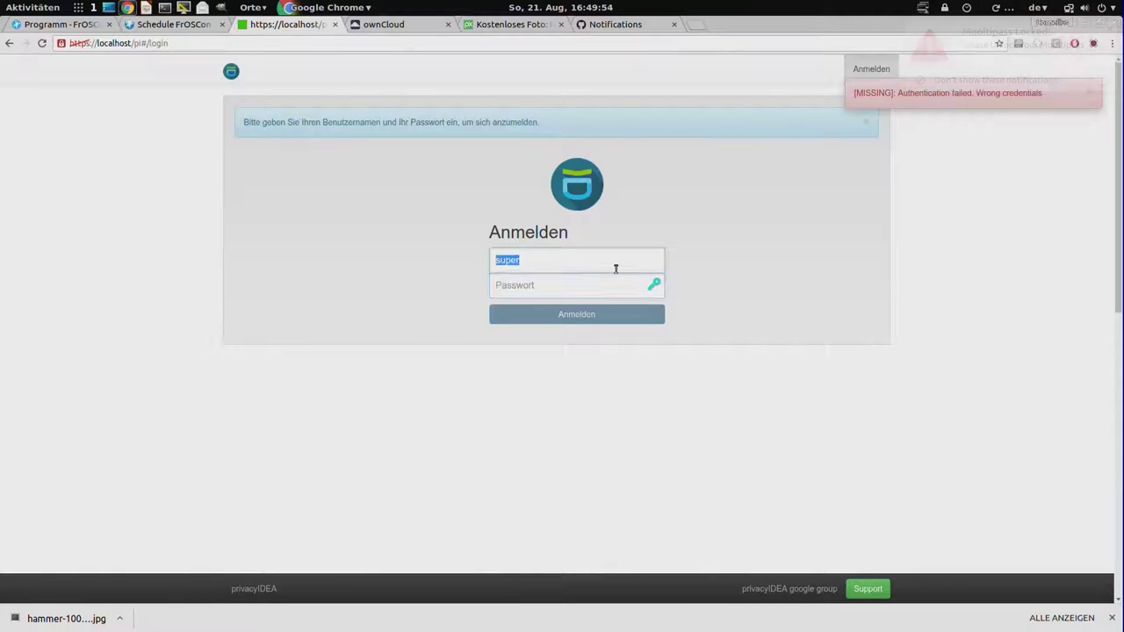
{"action": "type", "text": "admin•••"}
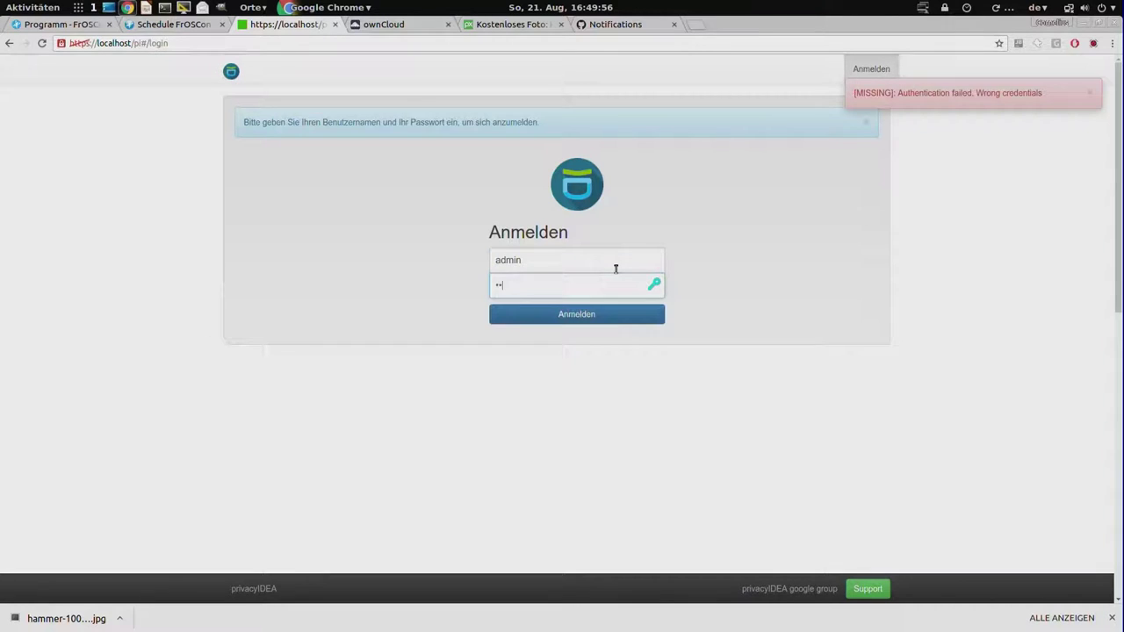
{"action": "key", "text": "Return"}
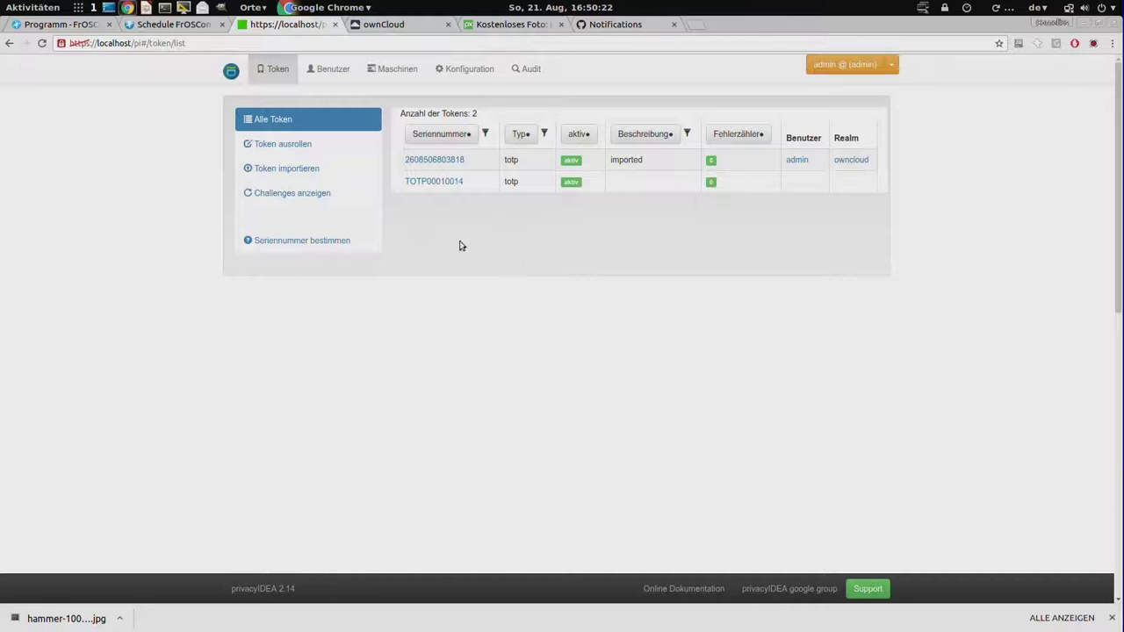
Step: Review the owncloud SQL resolver settings, the configured realms and the user list in privacyIDEA
{"action": "left_click", "coordinate": [475, 75]}
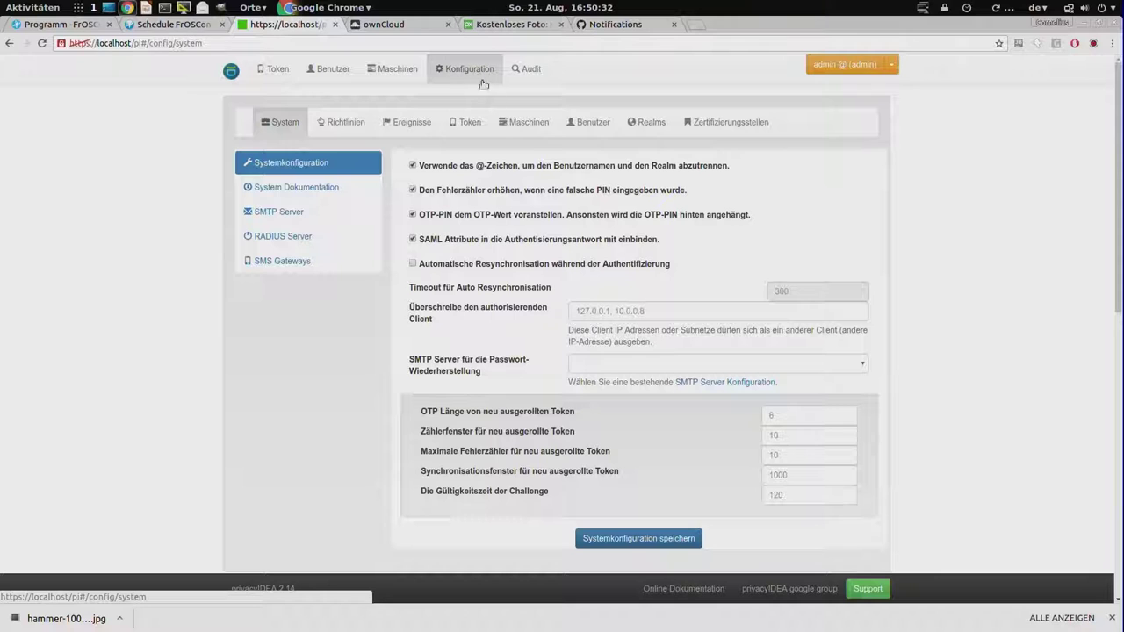
{"action": "left_click", "coordinate": [597, 114]}
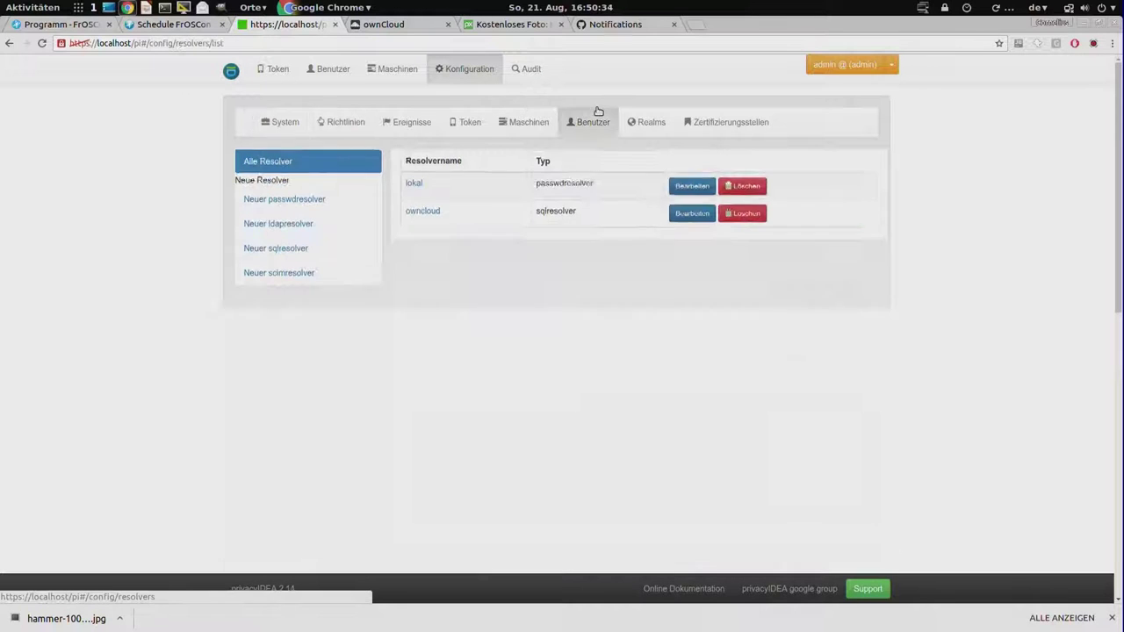
{"action": "left_click", "coordinate": [430, 212]}
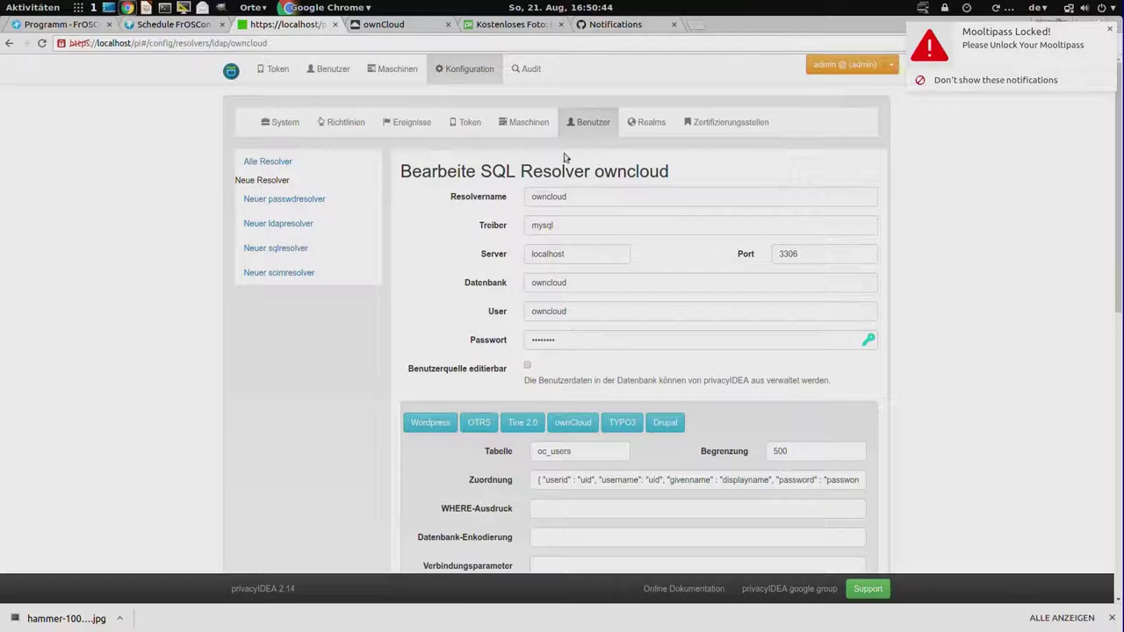
{"action": "left_click", "coordinate": [645, 124]}
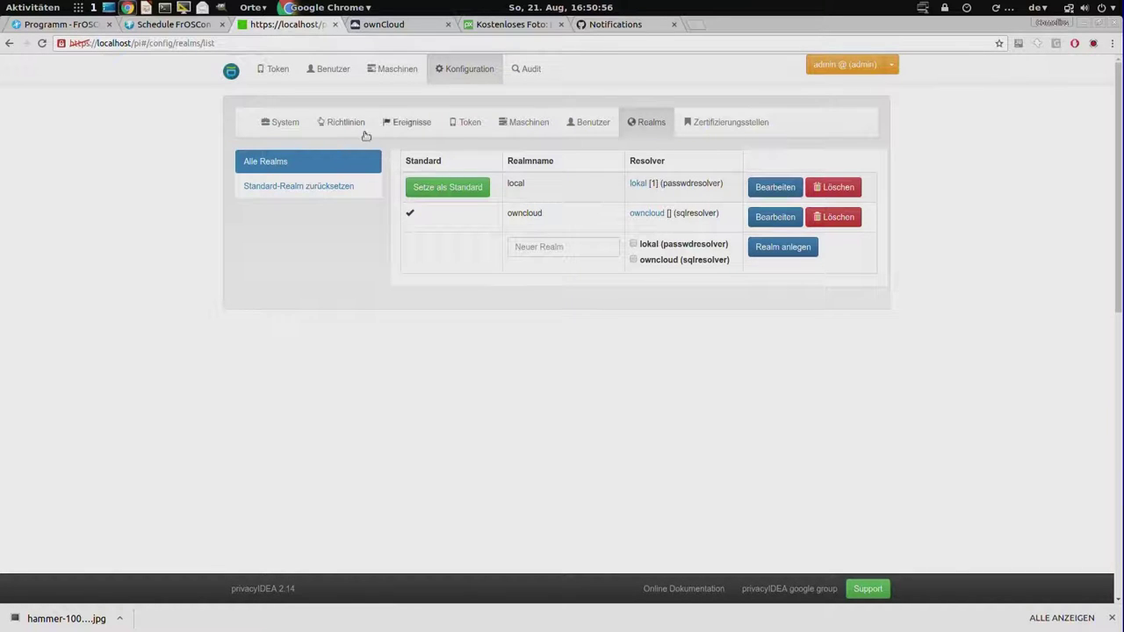
{"action": "left_click", "coordinate": [316, 77]}
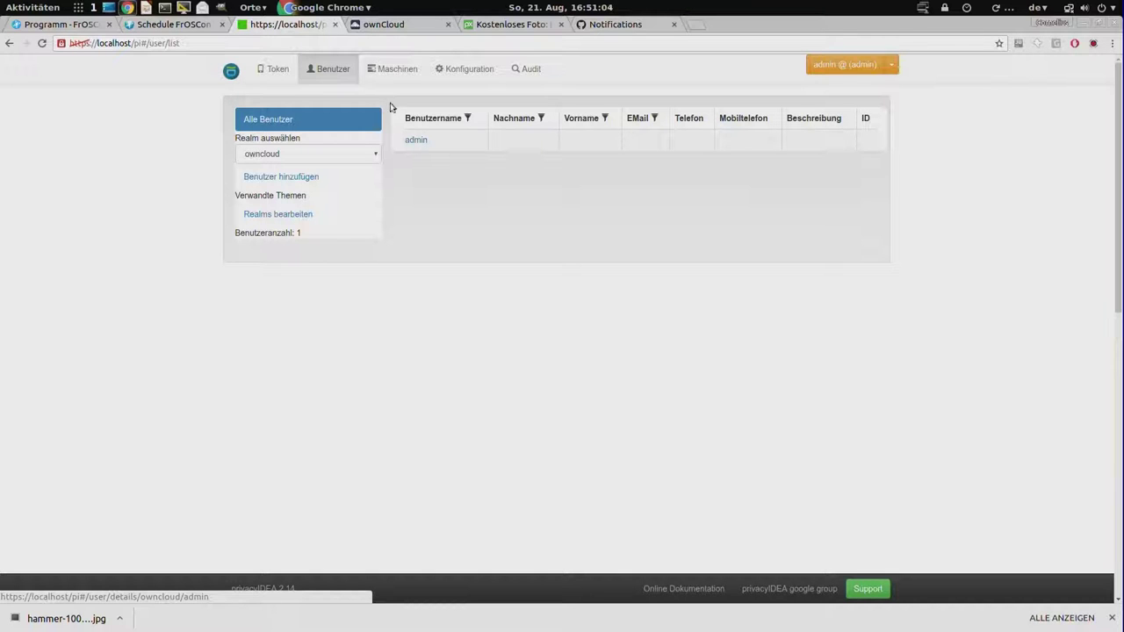
Step: Switch to ownCloud and submit the login for admin with the account password, reaching the second-factor selection
{"action": "left_click", "coordinate": [408, 27]}
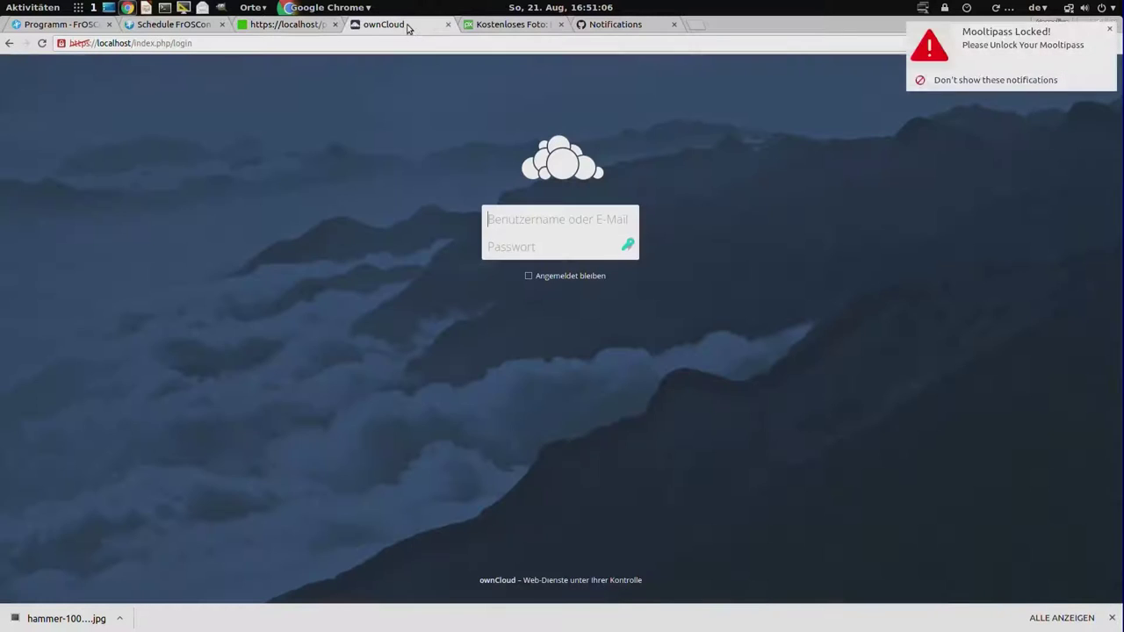
{"action": "left_click", "coordinate": [517, 219]}
{"action": "type", "text": "admin"}
{"action": "key", "text": "Tab"}
{"action": "type", "text": "••••"}
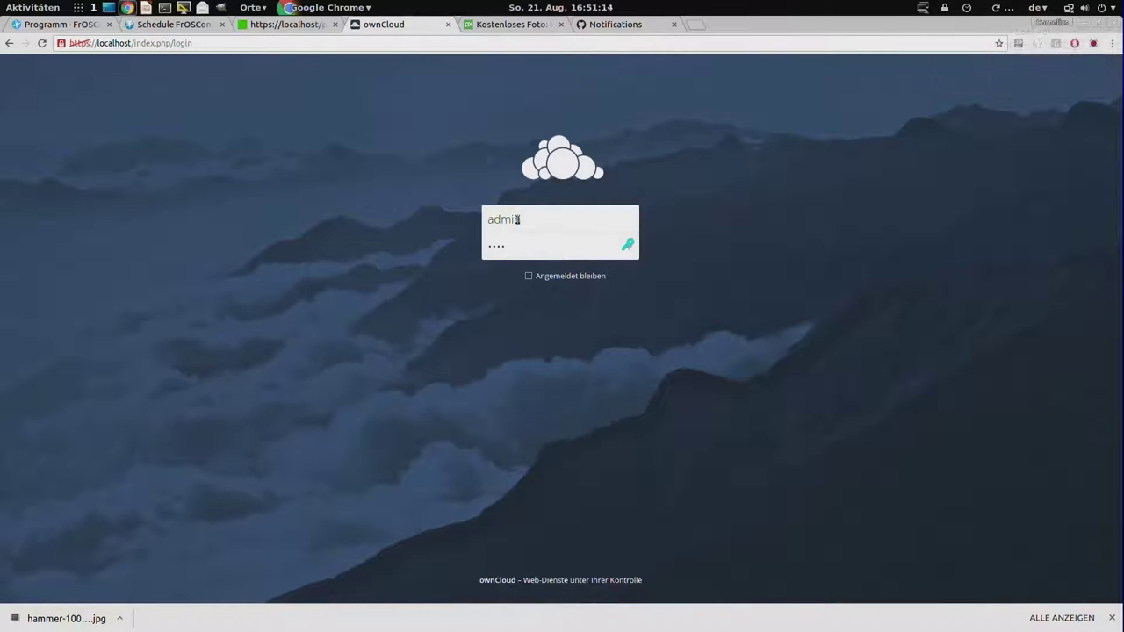
{"action": "key", "text": "Return"}
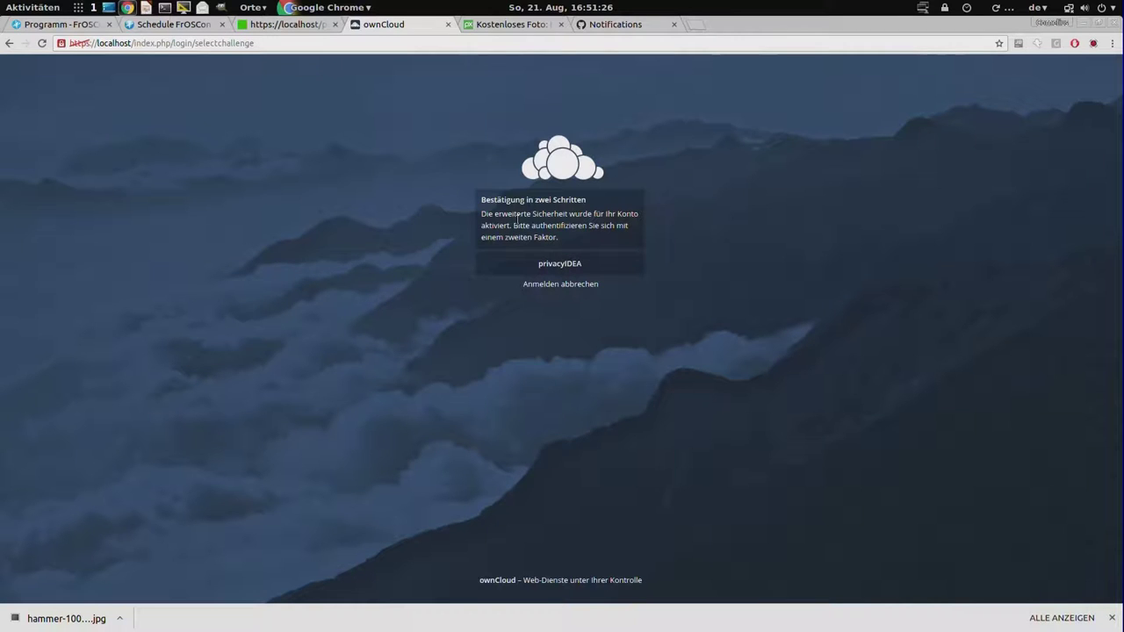
{"action": "key", "text": "ctrl+plus"}
{"action": "key", "text": "ctrl+plus"}
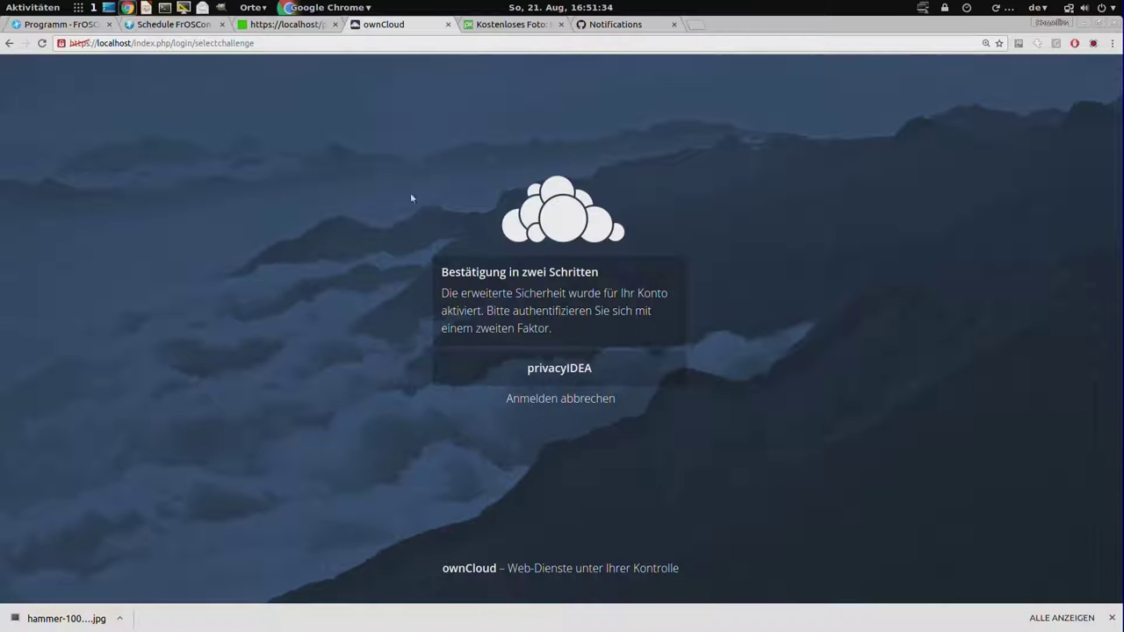
Step: Switch to privacyIDEA and open the details and assigned tokens of user admin in the owncloud realm
{"action": "left_click", "coordinate": [276, 31]}
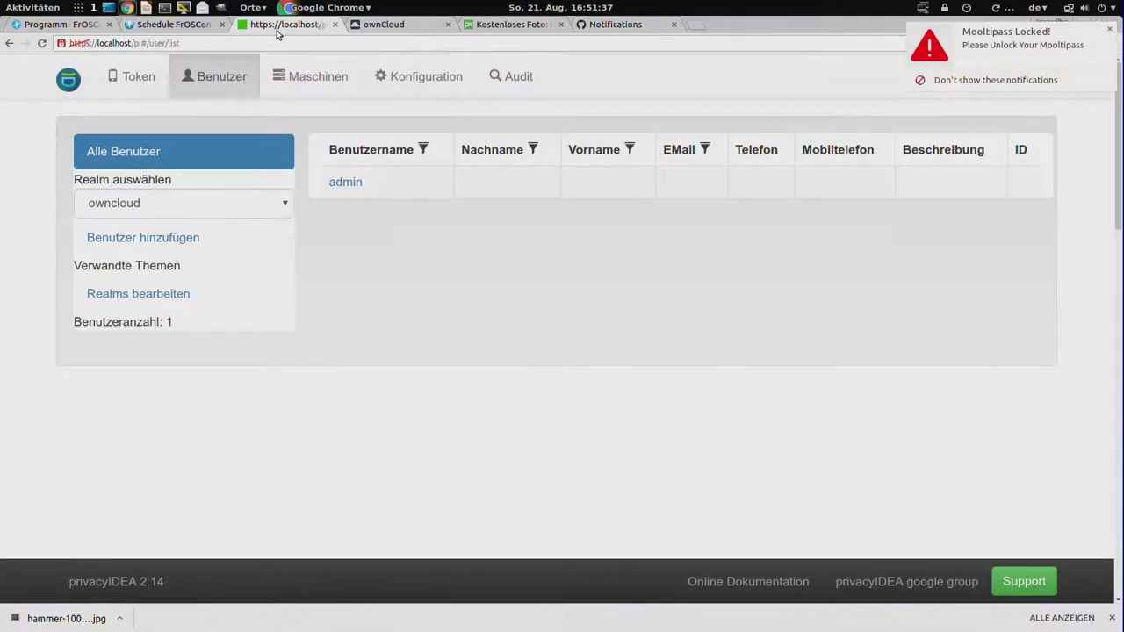
{"action": "left_click", "coordinate": [345, 185]}
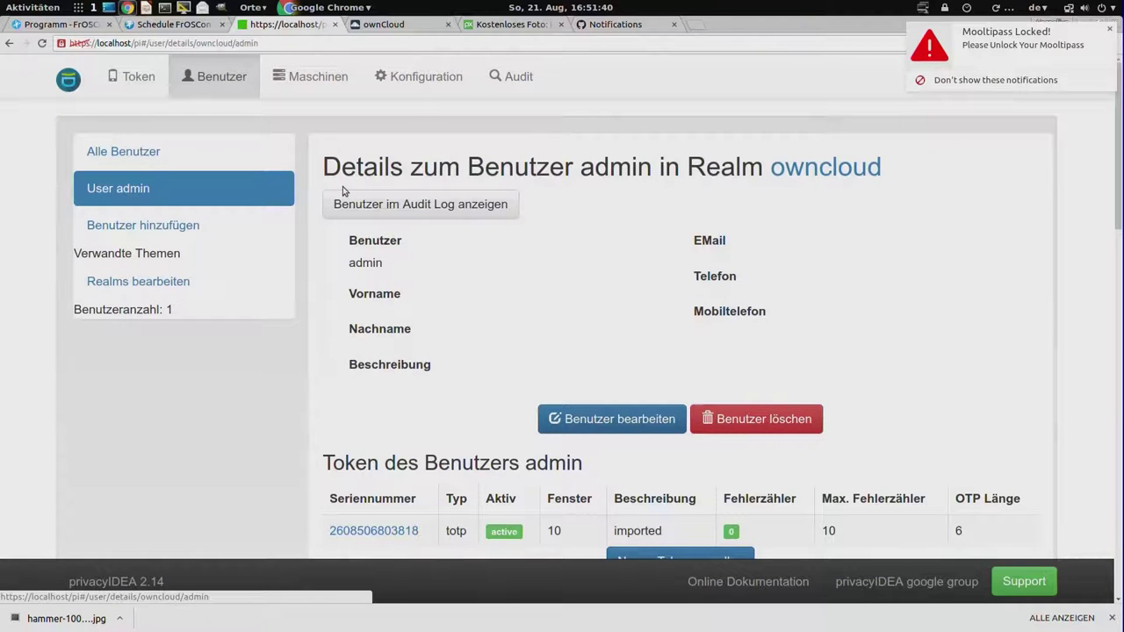
{"action": "scroll", "coordinate": [430, 200], "scroll_direction": "down", "scroll_amount": 3}
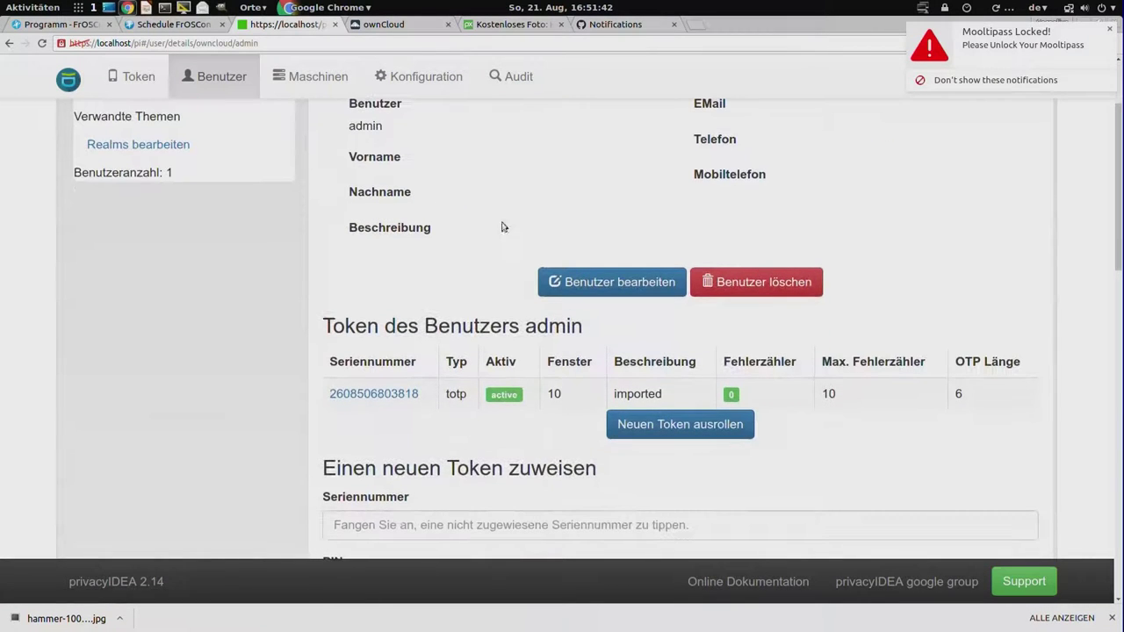
Step: Enrol a new TOTP time-based token for user admin in the owncloud realm, keeping the default token data and an empty PIN
{"action": "left_click", "coordinate": [645, 426]}
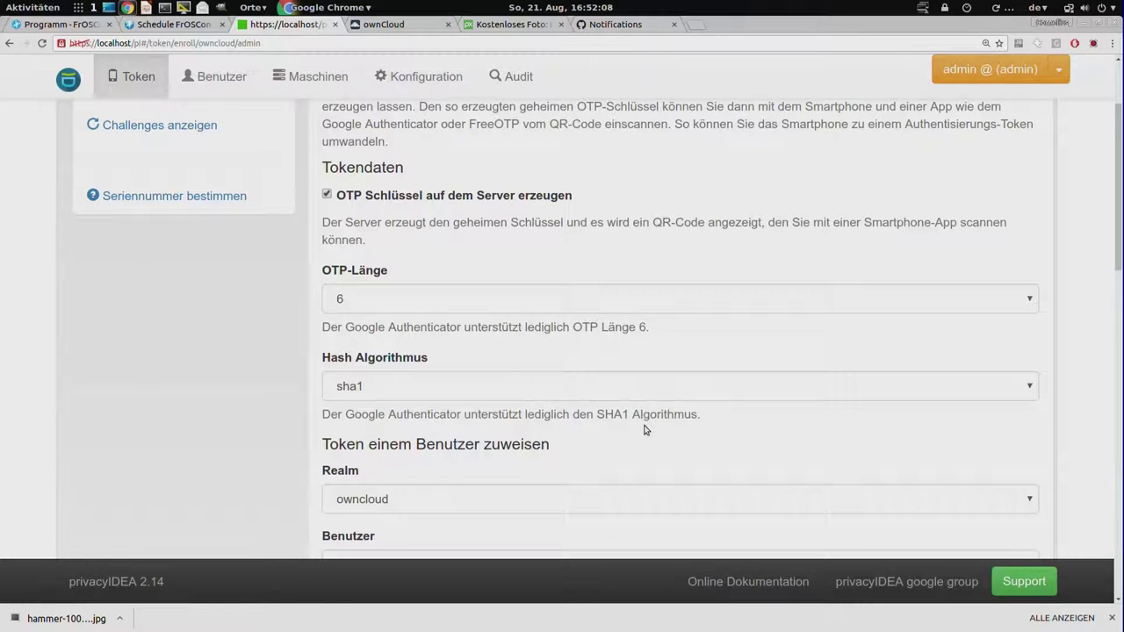
{"action": "scroll", "coordinate": [645, 429], "scroll_direction": "up", "scroll_amount": 3}
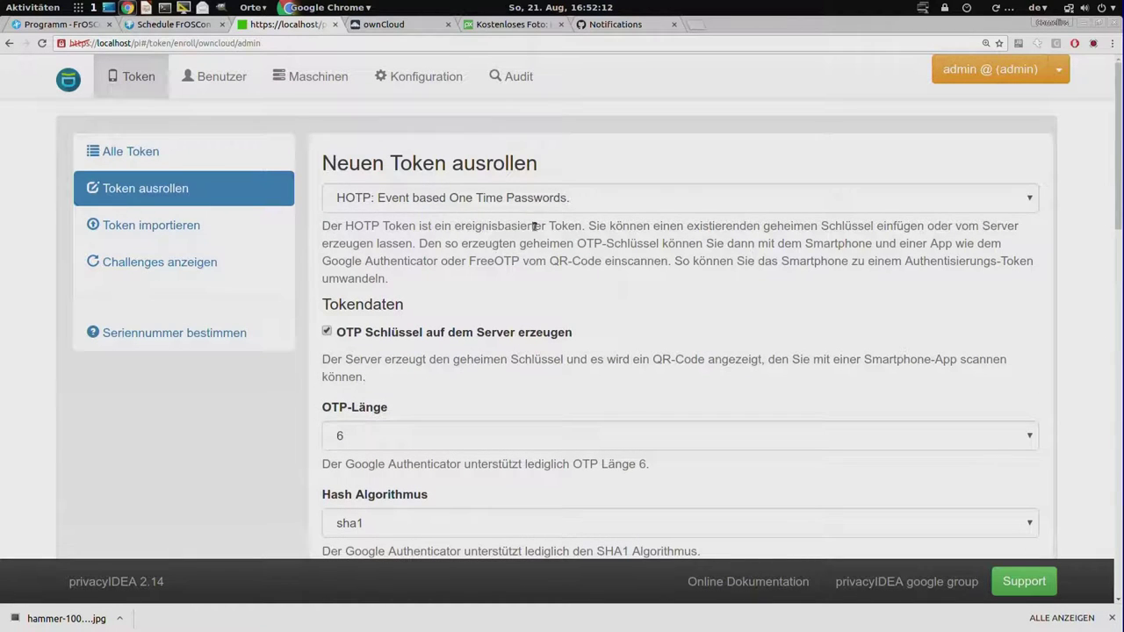
{"action": "left_click", "coordinate": [536, 204]}
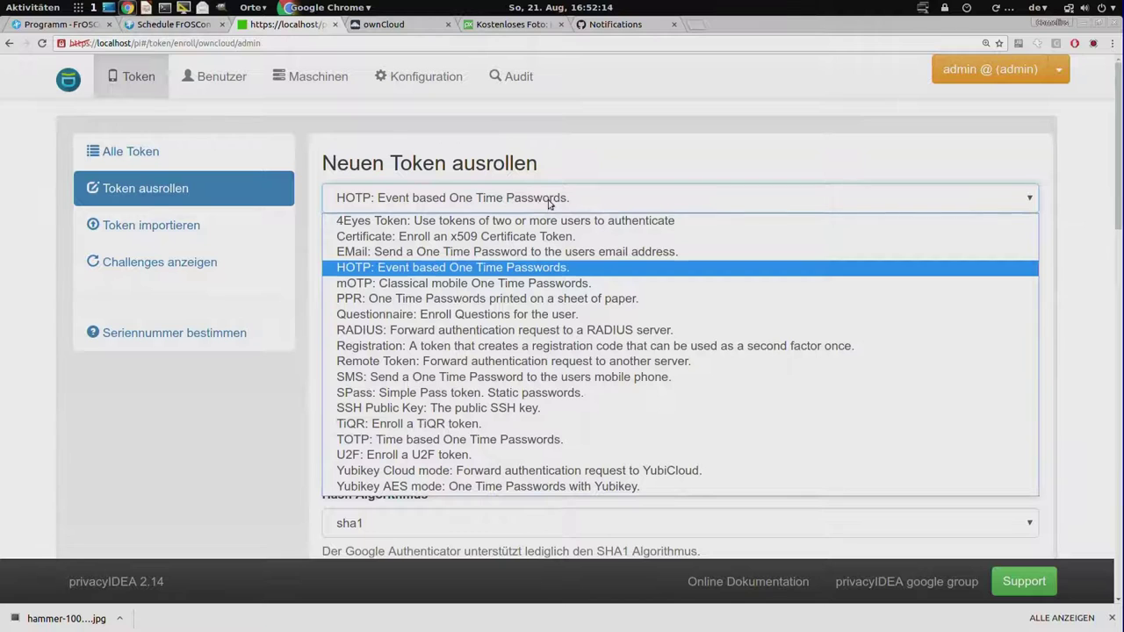
{"action": "left_click", "coordinate": [442, 443]}
{"action": "scroll", "coordinate": [442, 450], "scroll_direction": "down", "scroll_amount": 5}
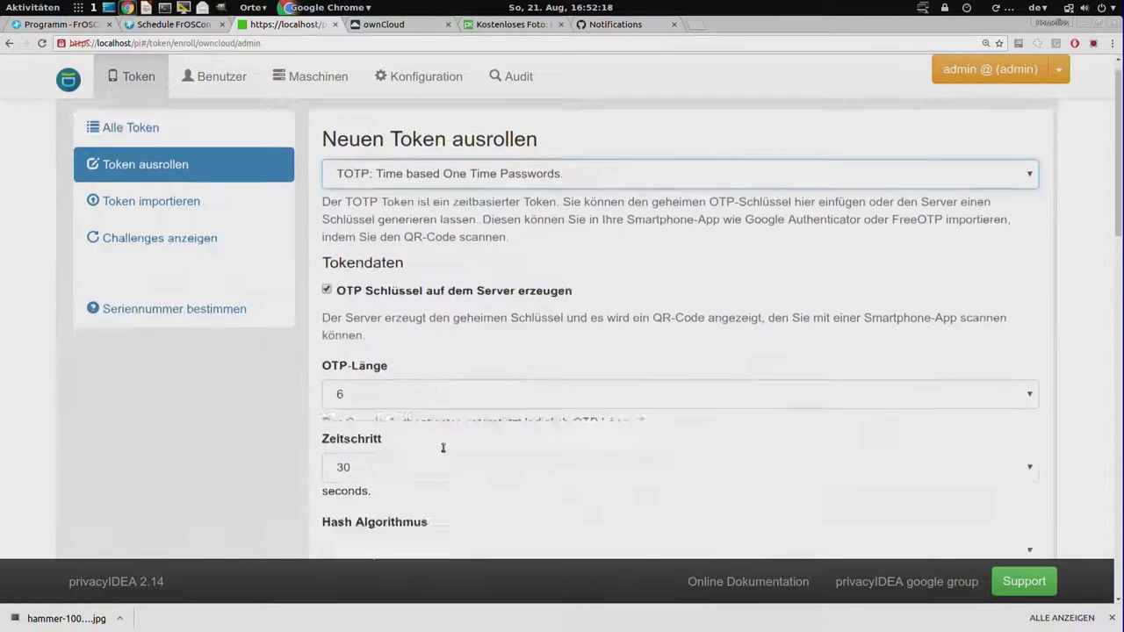
{"action": "scroll", "coordinate": [443, 450], "scroll_direction": "down", "scroll_amount": 1}
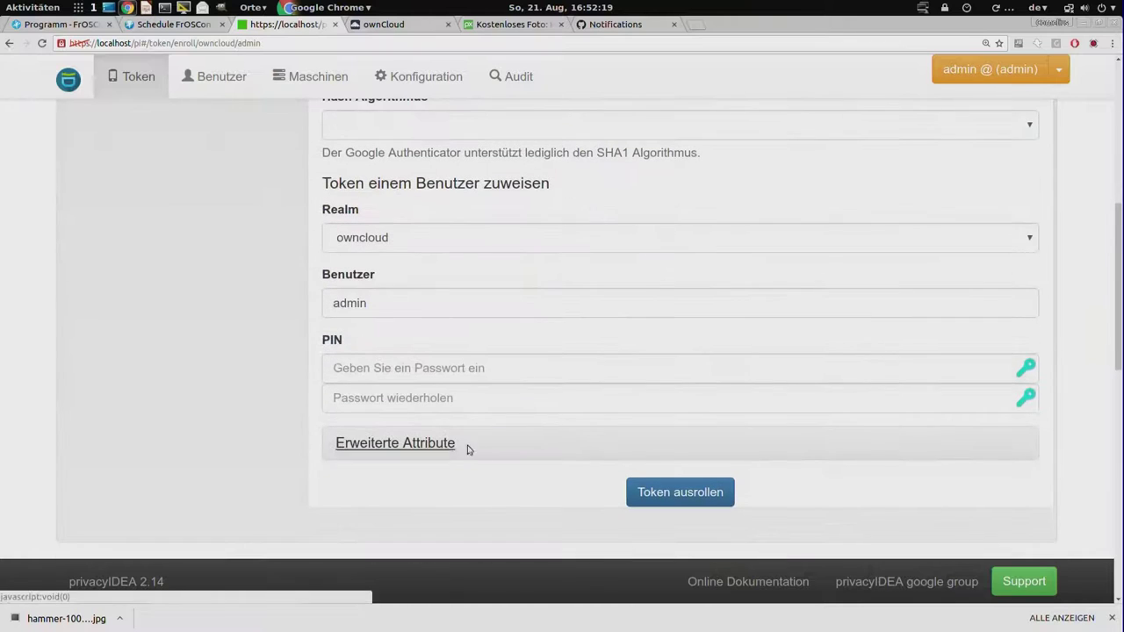
{"action": "left_click", "coordinate": [659, 486]}
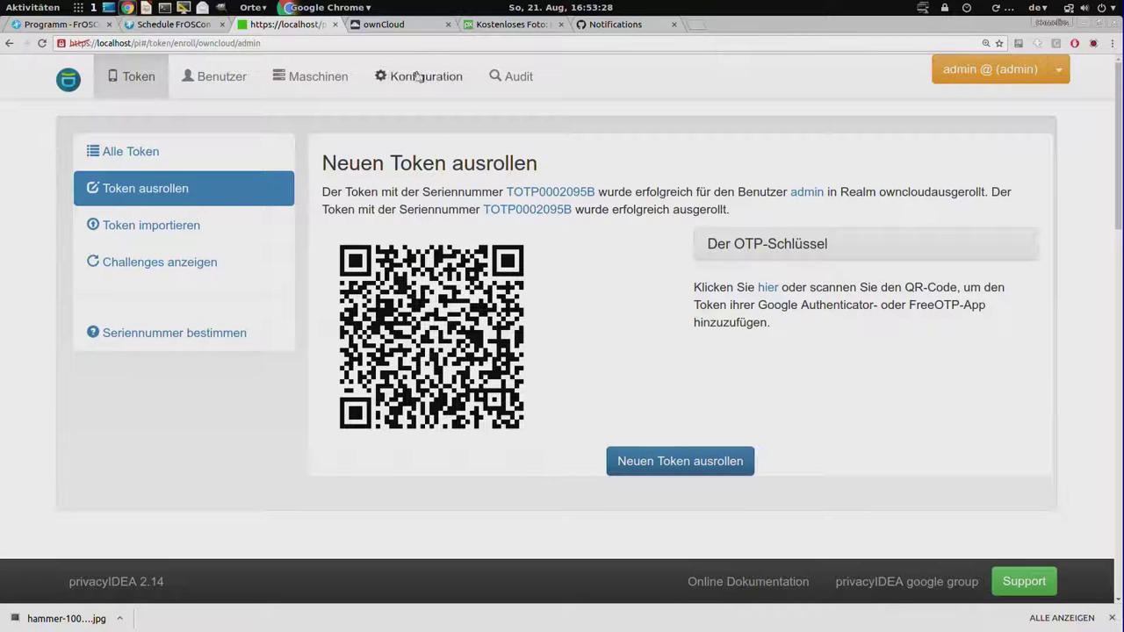
Step: Switch to ownCloud and complete the two-step login by choosing privacyIDEA and verifying the one-time password
{"action": "left_click", "coordinate": [405, 27]}
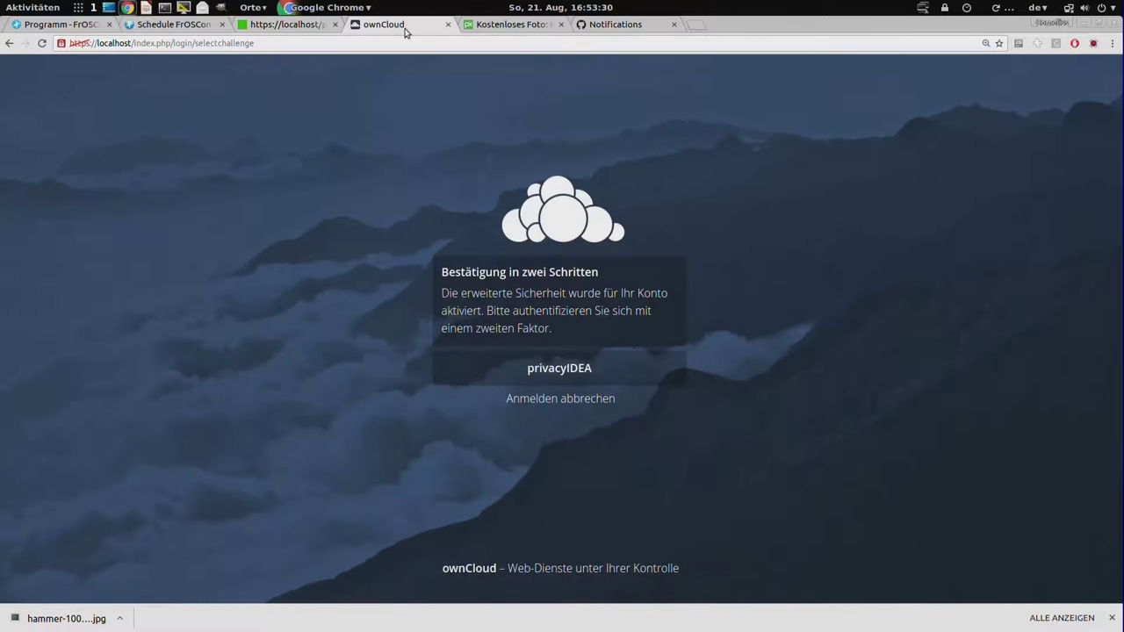
{"action": "left_click", "coordinate": [559, 367]}
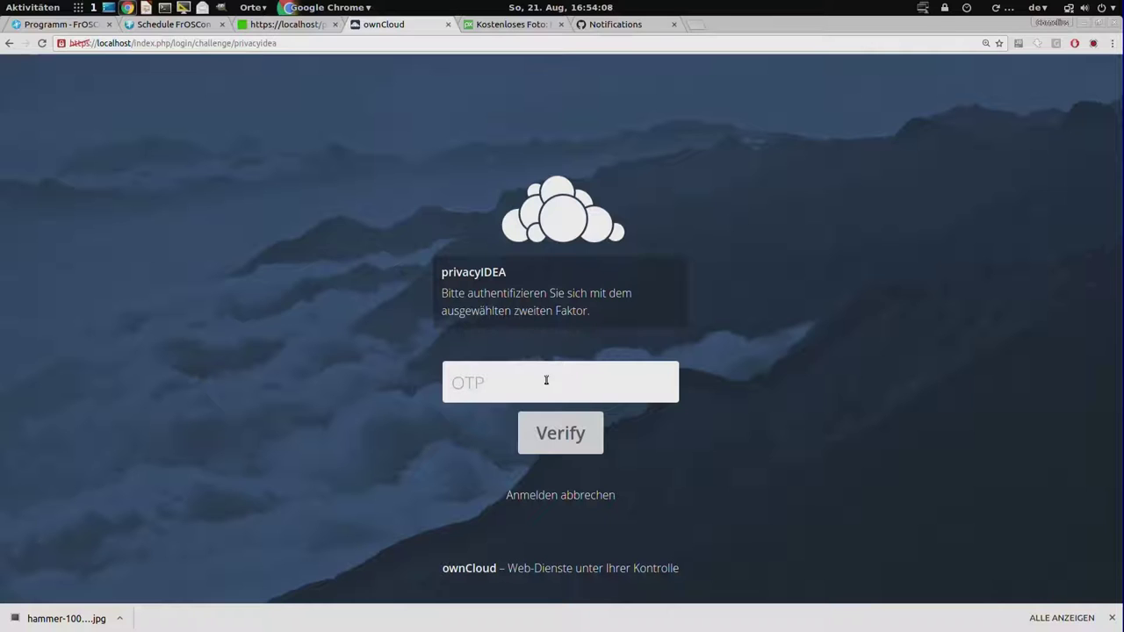
{"action": "type", "text": "••"}
{"action": "key", "text": "BackSpace"}
{"action": "key", "text": "BackSpace"}
{"action": "type", "text": "••••••"}
{"action": "left_click", "coordinate": [578, 425]}
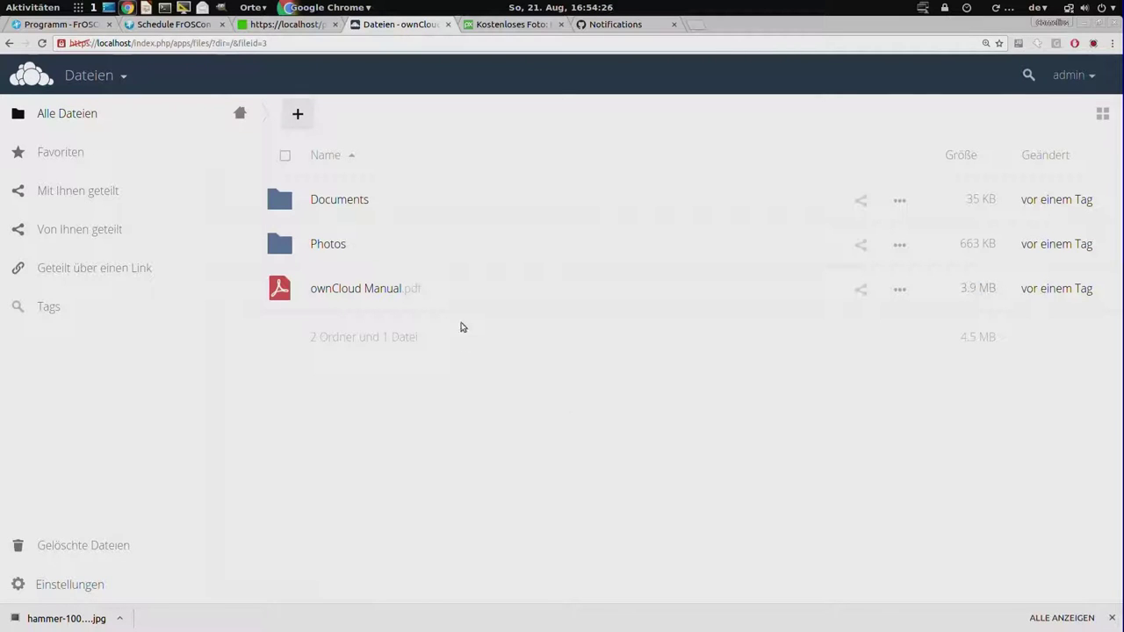
Step: Switch back to the privacyIDEA administration page
{"action": "left_click", "coordinate": [283, 26]}
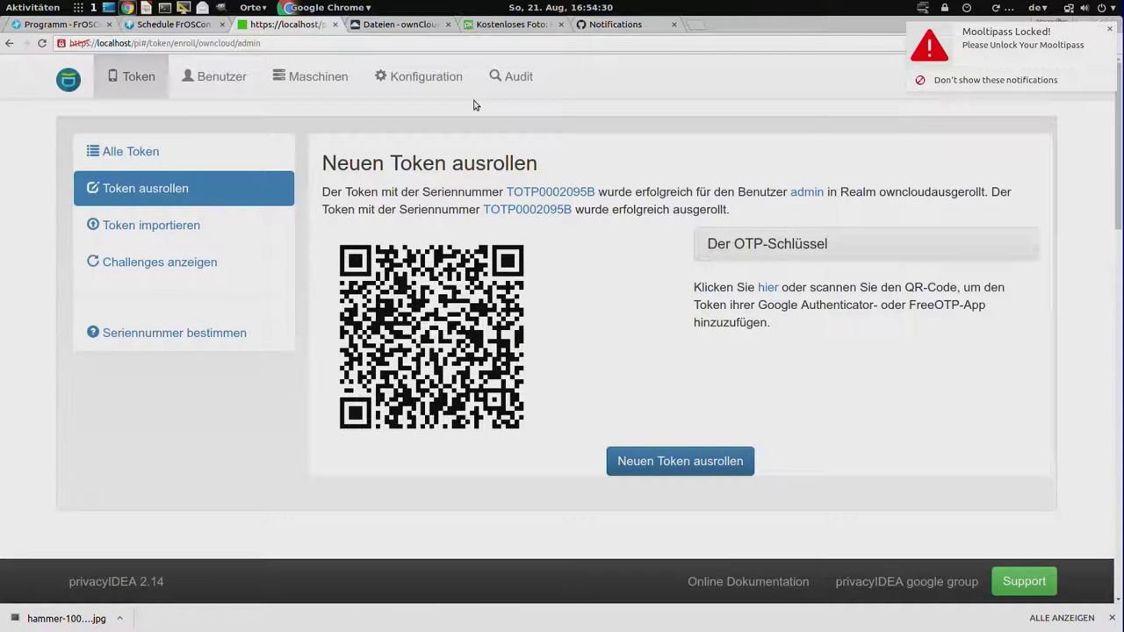